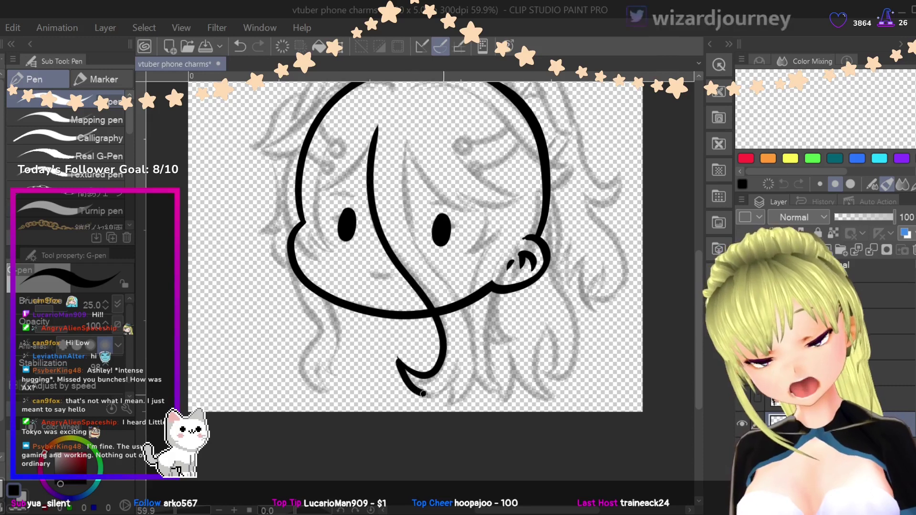
- Redraw the curled tip of the long central hair lock, add its forked end, and ink the lock's second long edge
key(ctrl+z)
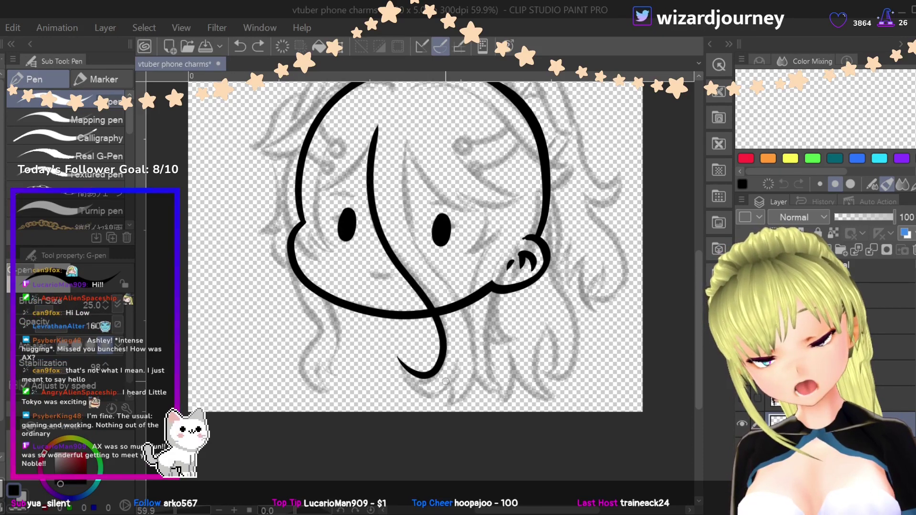
mouse_move(449, 381)
mouse_down()
mouse_move(417, 391)
mouse_move(401, 359)
mouse_up()
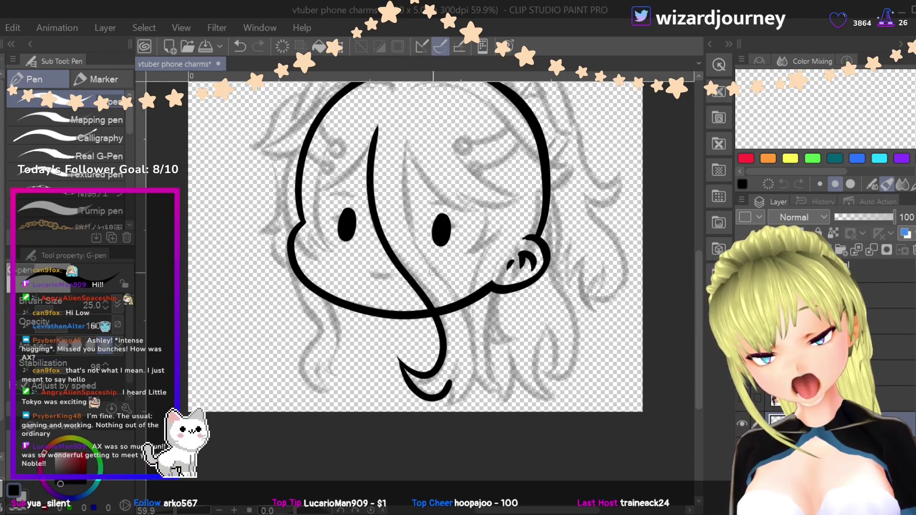
mouse_move(450, 386)
mouse_down()
mouse_move(449, 403)
mouse_move(470, 382)
mouse_up()
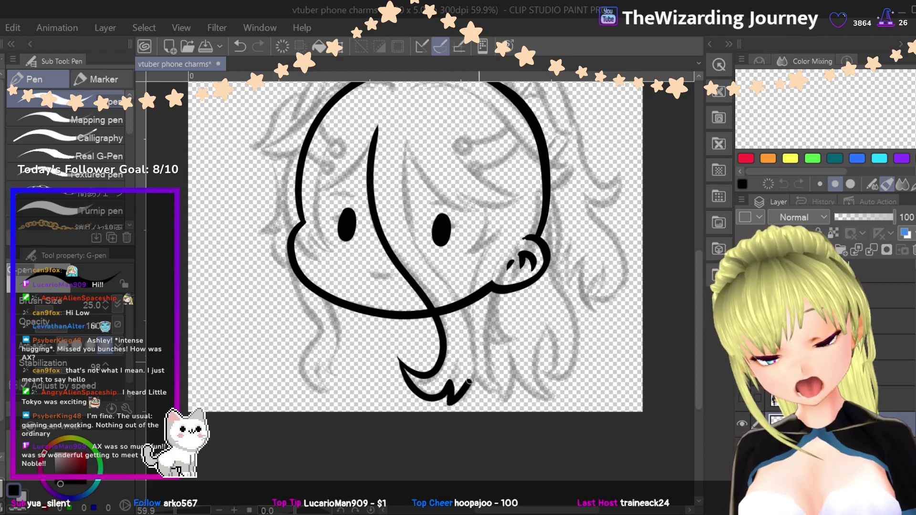
mouse_move(405, 136)
mouse_down()
mouse_move(412, 228)
mouse_move(465, 310)
mouse_up()
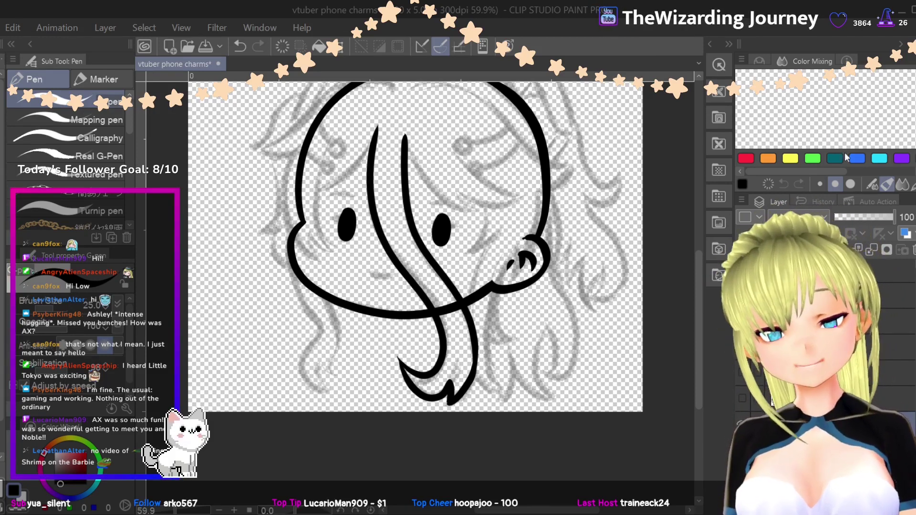
- Ink the swept fringe lock above the right eye, curving from the central lock's top to layered pointed tips near the head outline
drag(405, 135, 466, 204)
key(ctrl+z)
mouse_move(405, 138)
mouse_down()
mouse_move(427, 183)
mouse_move(480, 203)
mouse_up()
key(ctrl+z)
drag(405, 136, 436, 191)
key(ctrl+z)
drag(405, 136, 411, 149)
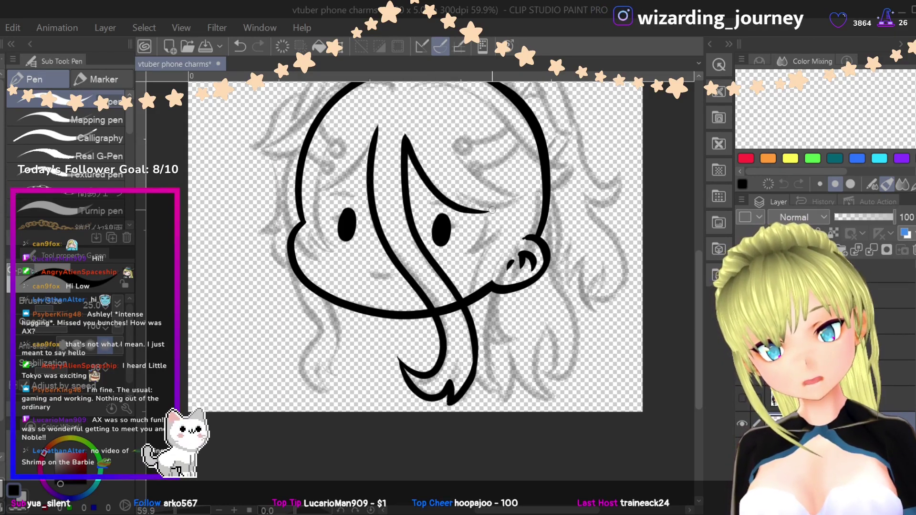
mouse_move(488, 211)
mouse_down()
mouse_move(462, 196)
mouse_move(506, 204)
mouse_move(526, 195)
mouse_up()
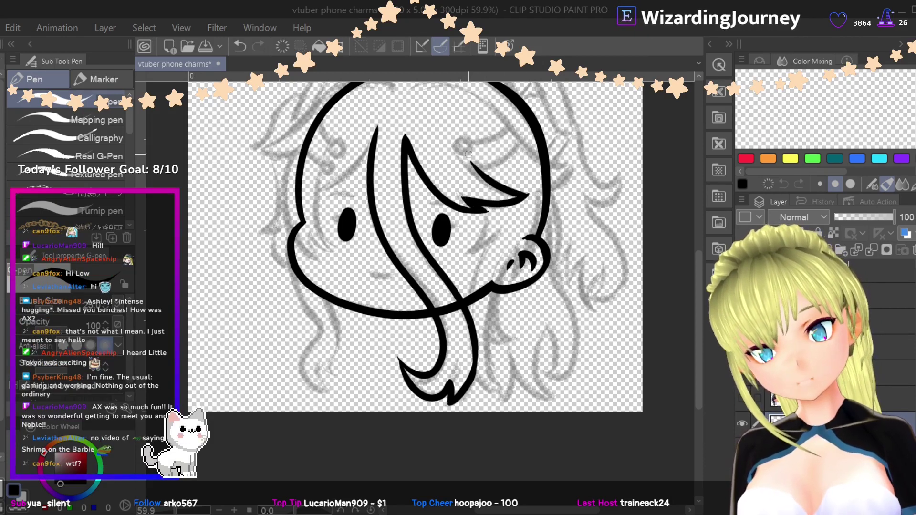
- Ink the left fringe edge and the spiky side locks beside the left eye and cheek, following the sketch
drag(473, 206, 578, 210)
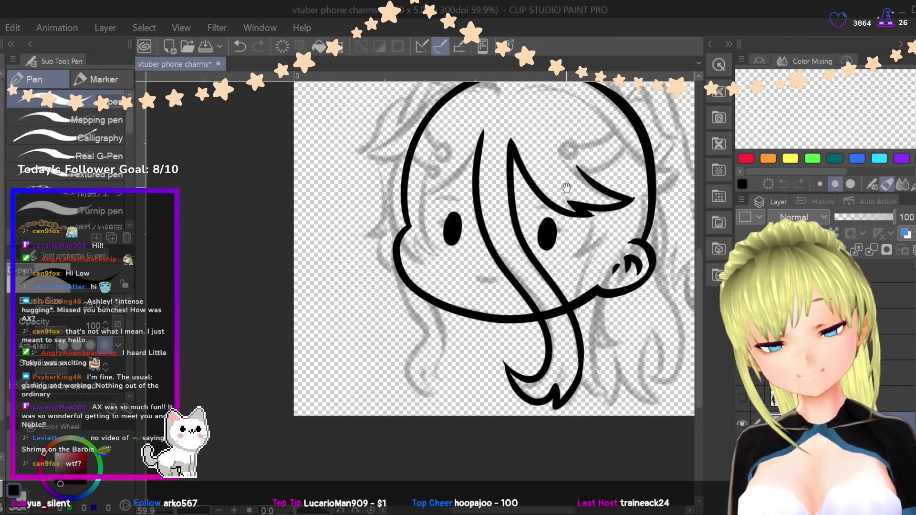
mouse_move(481, 136)
mouse_down()
mouse_move(462, 165)
mouse_move(416, 195)
mouse_up()
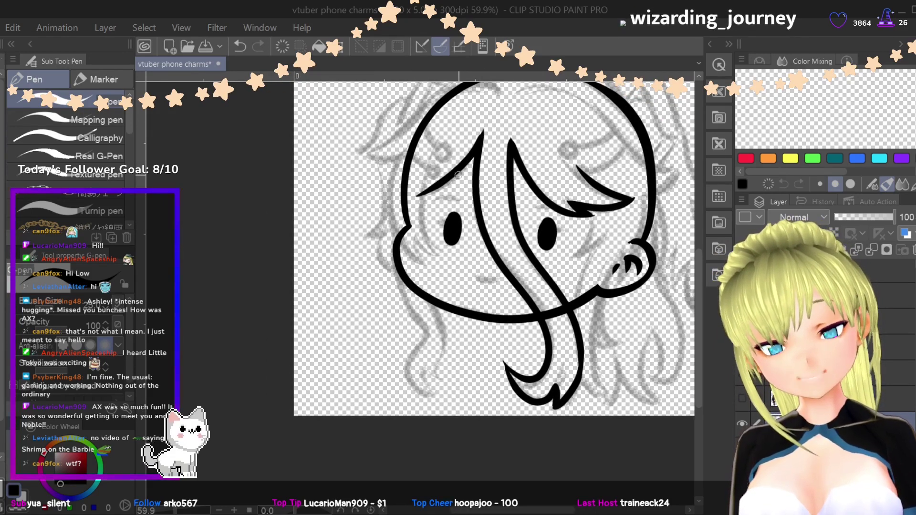
key(ctrl+z)
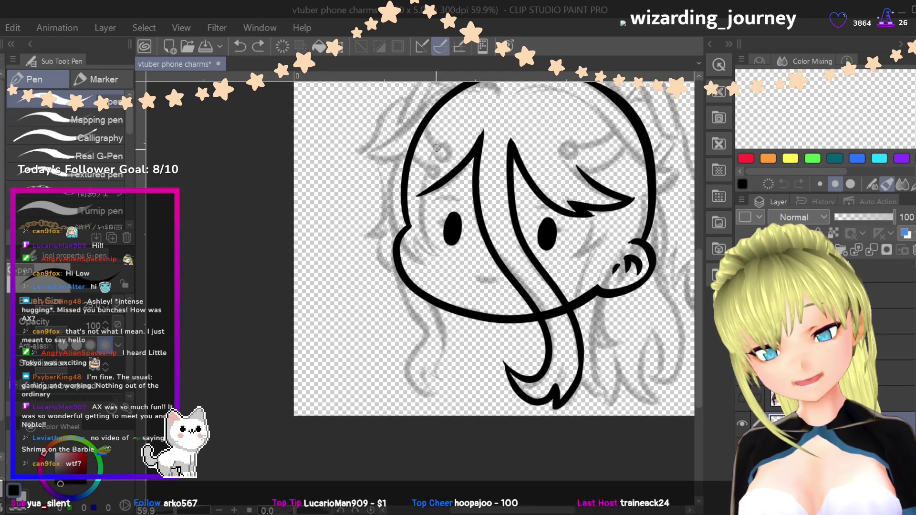
drag(439, 255, 419, 239)
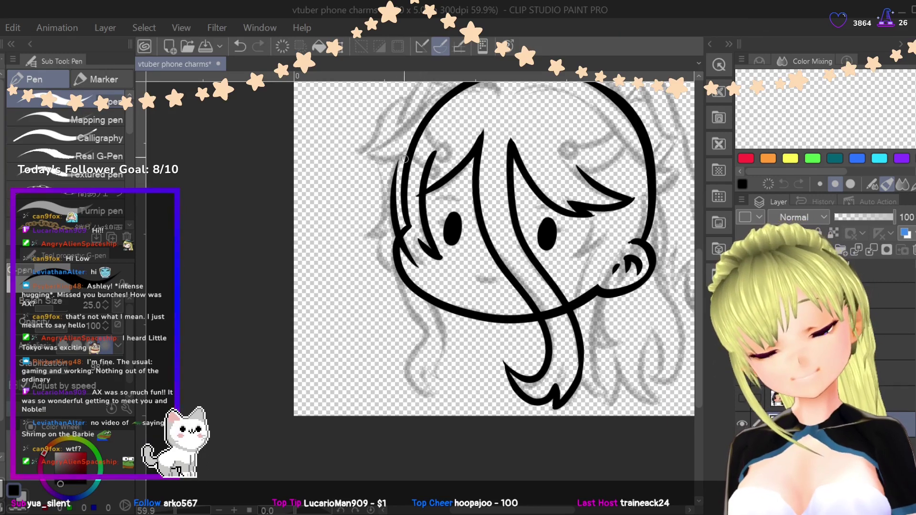
mouse_move(396, 165)
mouse_down()
mouse_move(393, 189)
mouse_move(428, 266)
mouse_up()
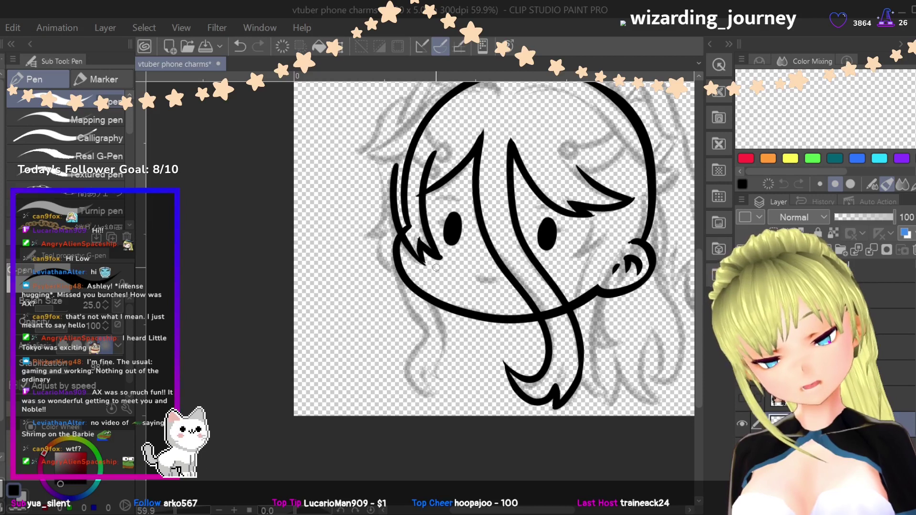
mouse_move(425, 262)
mouse_down()
mouse_move(417, 231)
mouse_move(453, 228)
mouse_move(452, 213)
mouse_move(411, 179)
mouse_move(405, 213)
mouse_move(389, 226)
mouse_up()
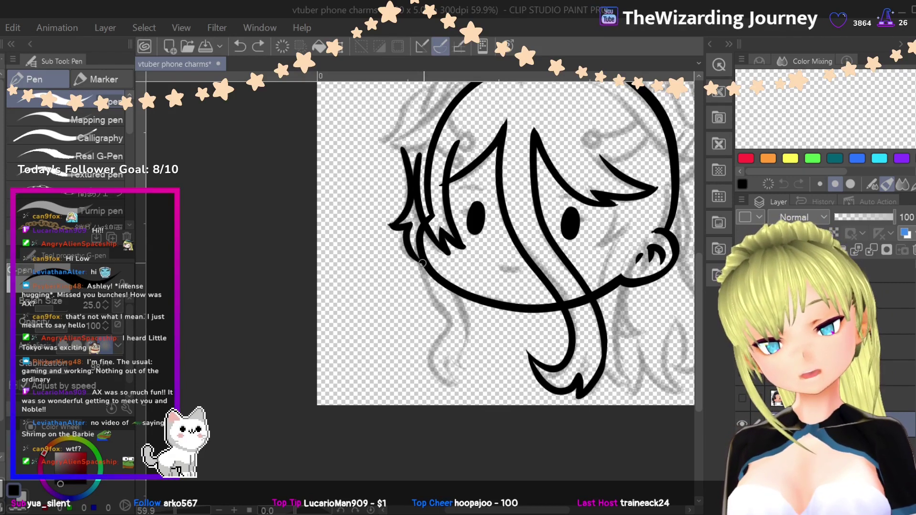
- Ink the wavy hair strand hanging below the left cheek, with a forked tip and an inner edge rising to the jaw
drag(469, 276, 481, 189)
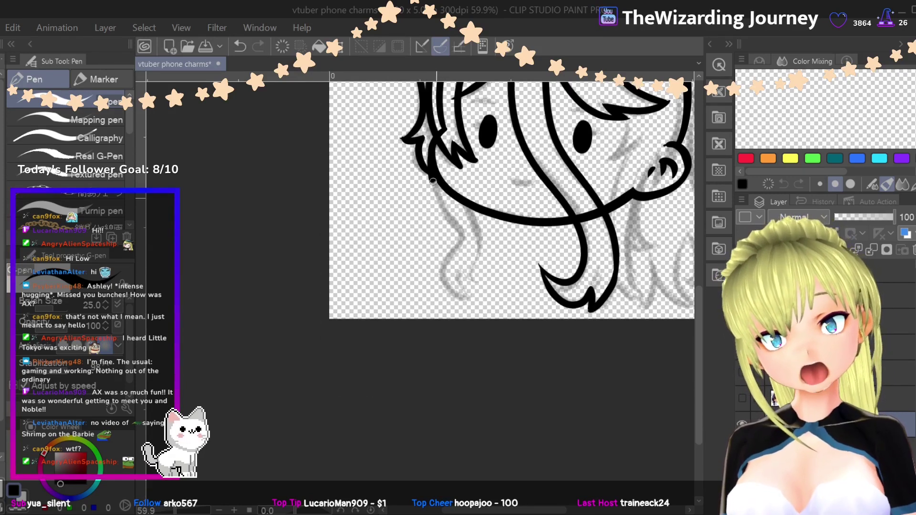
mouse_move(457, 234)
mouse_down()
mouse_move(447, 289)
mouse_move(482, 300)
mouse_move(465, 276)
mouse_up()
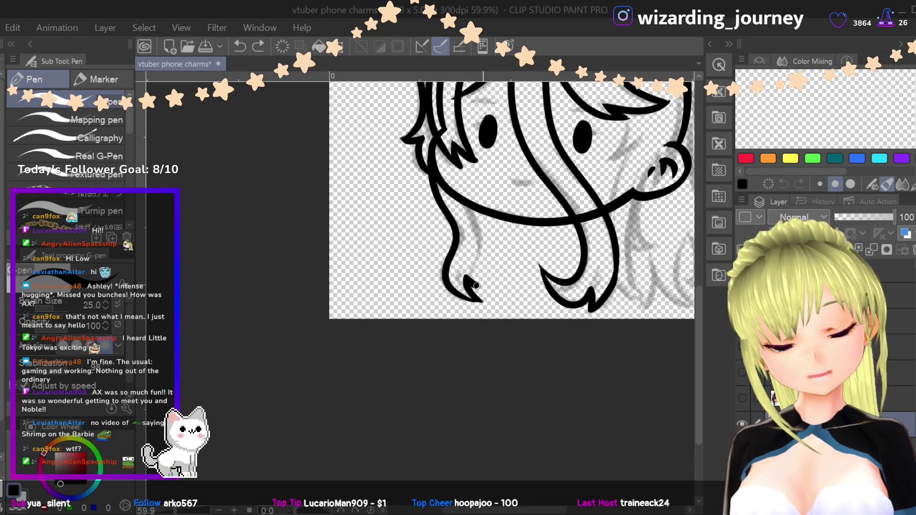
drag(476, 286, 479, 251)
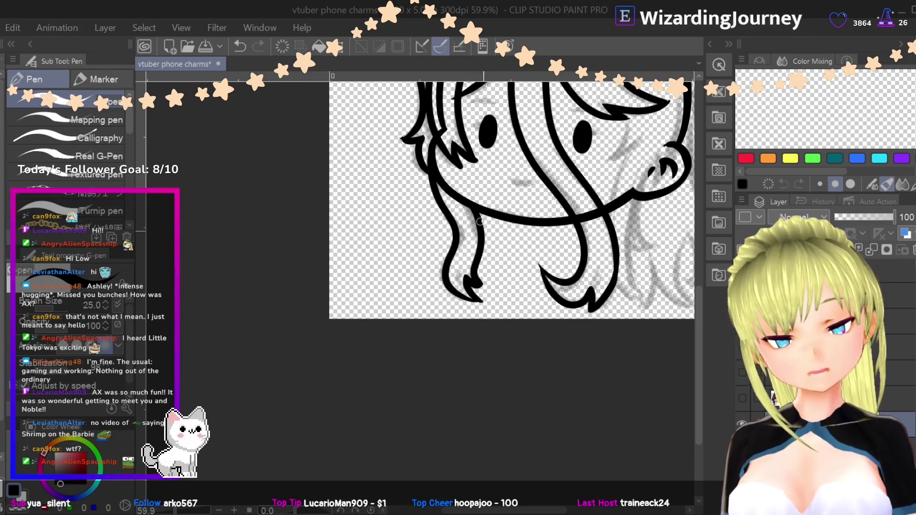
drag(588, 161, 482, 237)
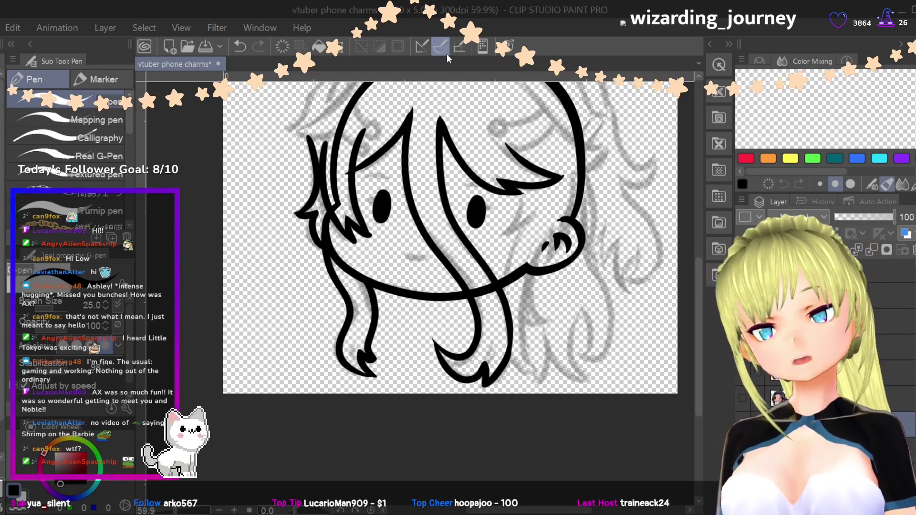
drag(417, 158, 375, 145)
drag(500, 138, 480, 128)
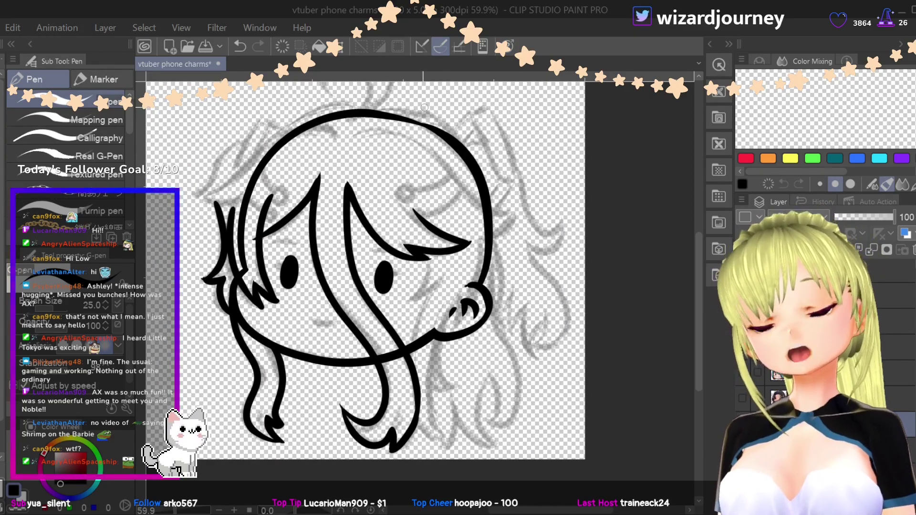
drag(334, 174, 464, 136)
key(e)
key([)
key([)
key([)
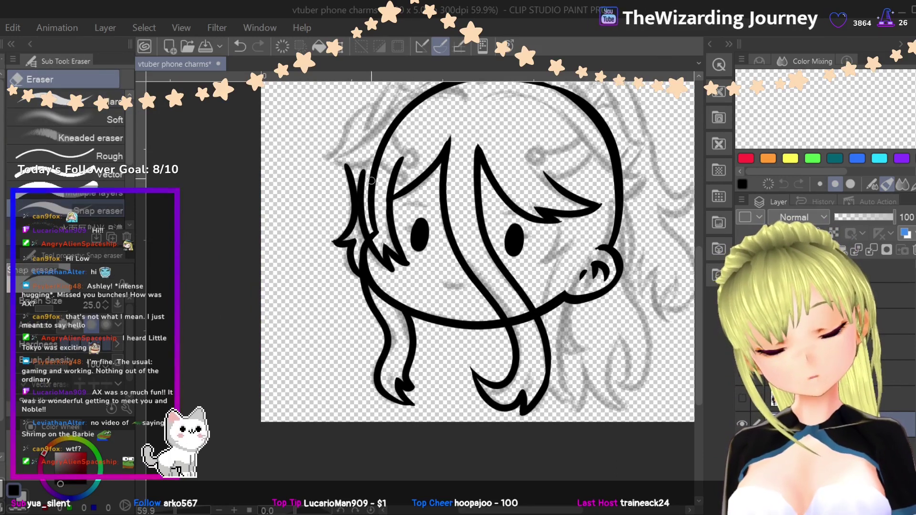
- Ink the spiky side lock beside the right eye and extend its edge down past the chin to the central lock
key(p)
mouse_move(607, 244)
mouse_down()
mouse_move(570, 228)
mouse_move(516, 141)
mouse_move(486, 143)
mouse_move(475, 168)
mouse_up()
key(p)
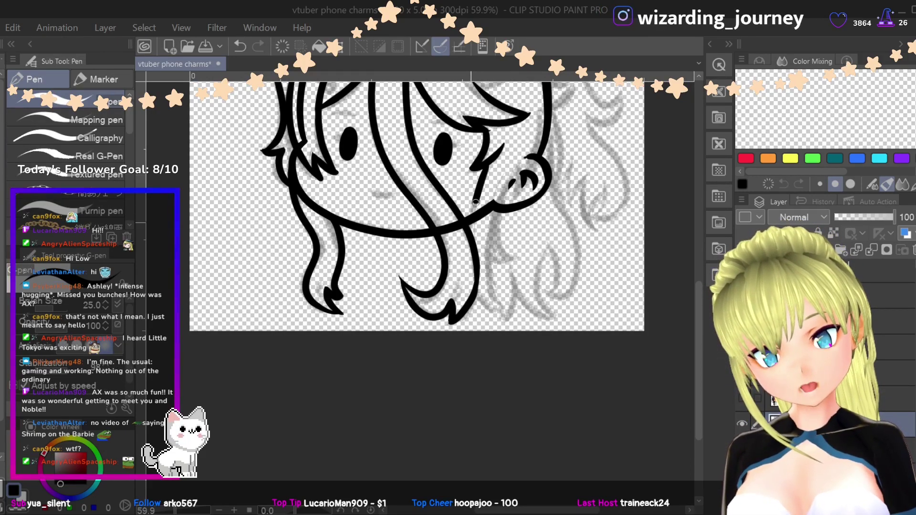
key(ctrl+z)
drag(490, 161, 473, 234)
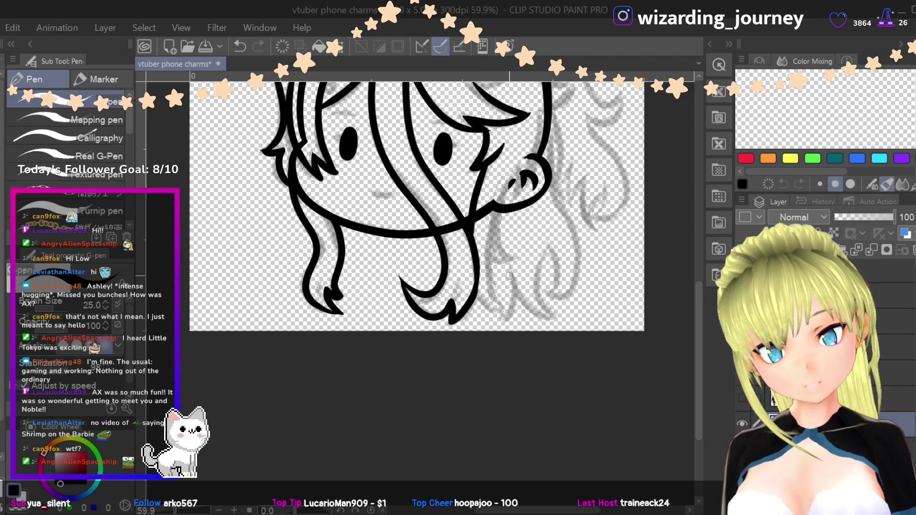
- Ink the short pointed strand below the chin, directly right of the long central lock, redoing strokes until they follow the sketch
drag(478, 292, 504, 315)
key(ctrl+z)
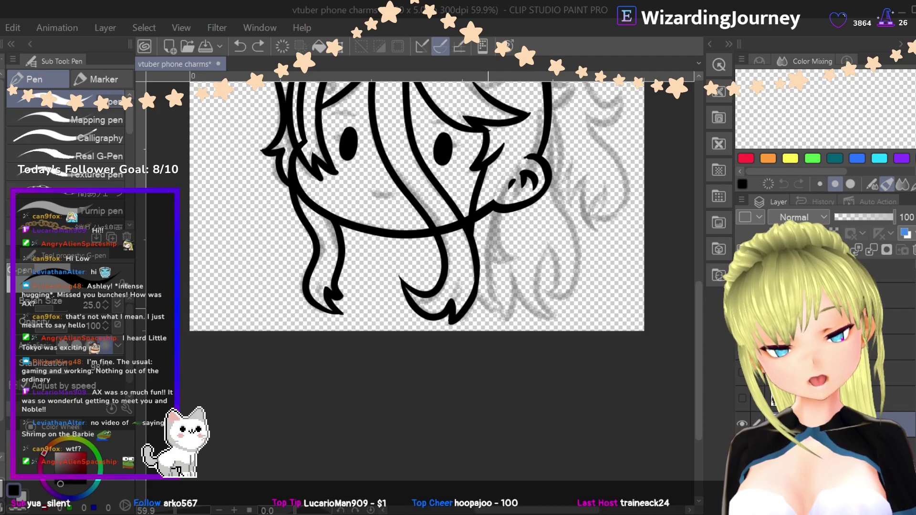
drag(508, 315, 493, 262)
key(ctrl+z)
drag(509, 315, 488, 259)
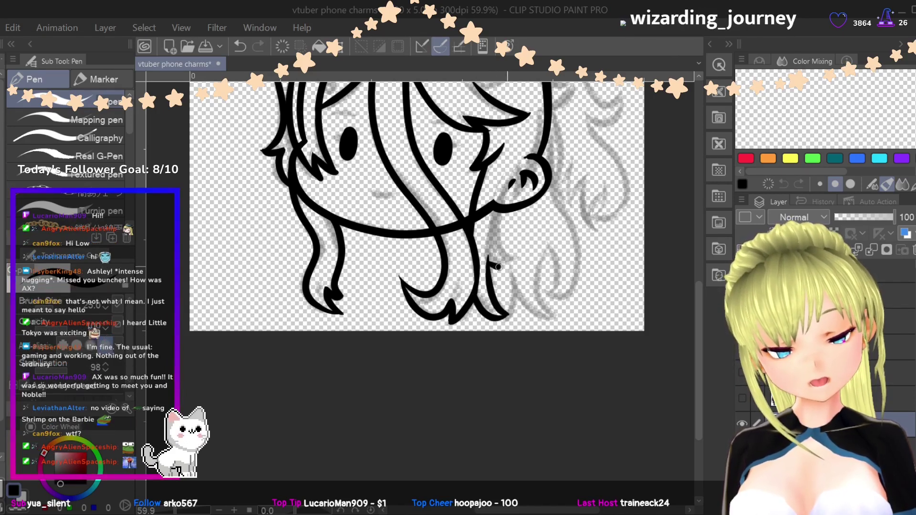
key(ctrl+z)
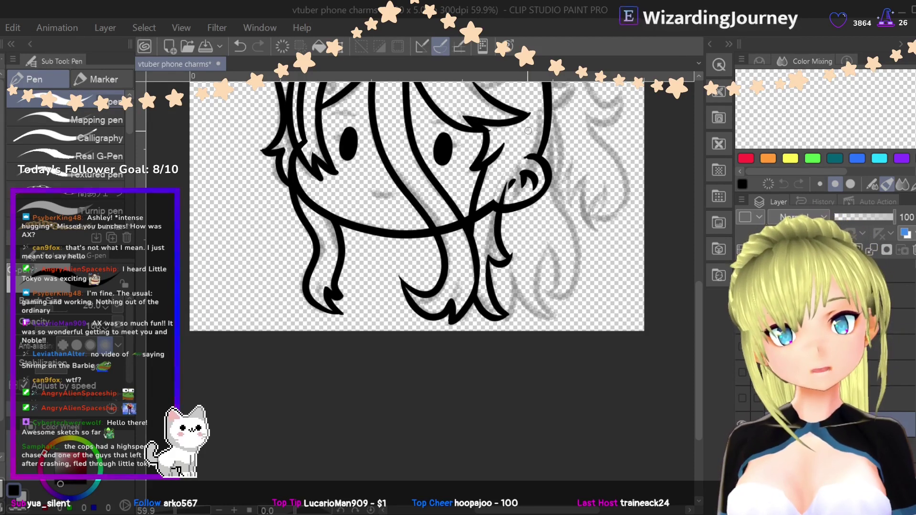
- Ink the side hair edge running across the right ear, redoing the strokes over the inner ear
mouse_move(506, 191)
mouse_down()
mouse_move(516, 178)
mouse_move(536, 280)
mouse_up()
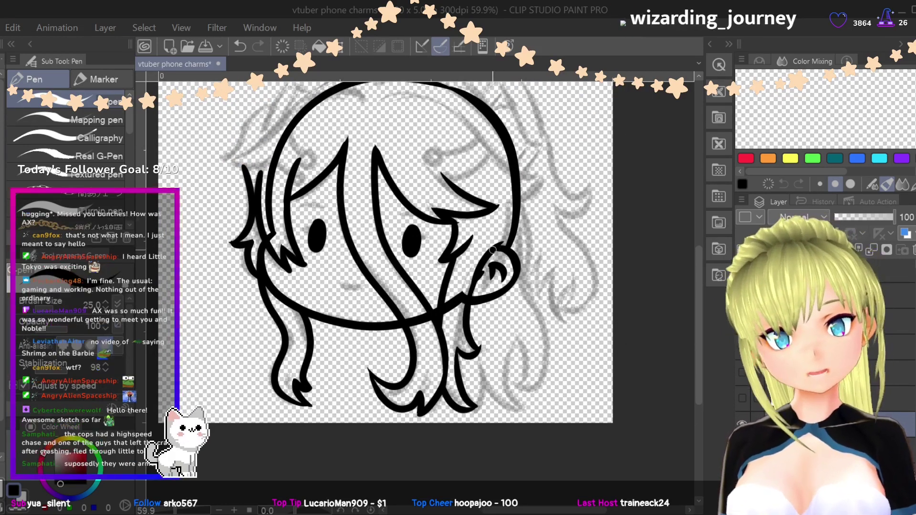
key(ctrl+z)
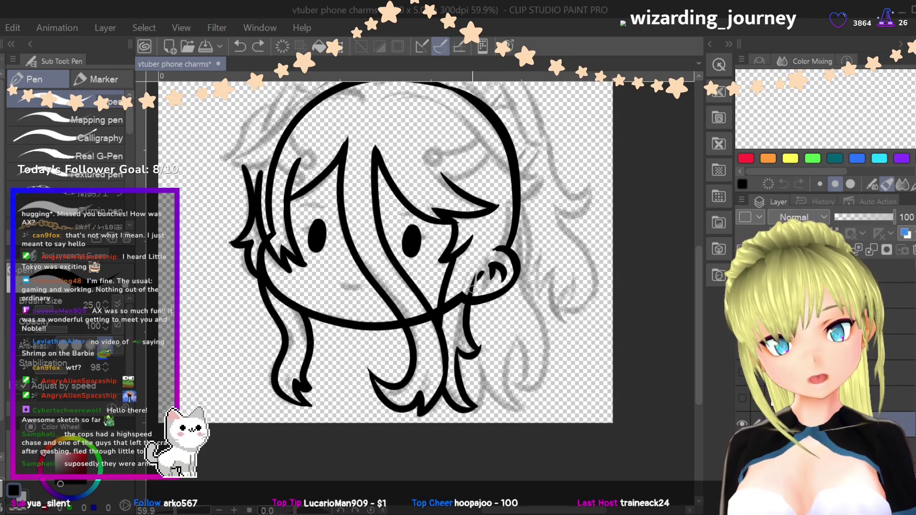
key(ctrl+z)
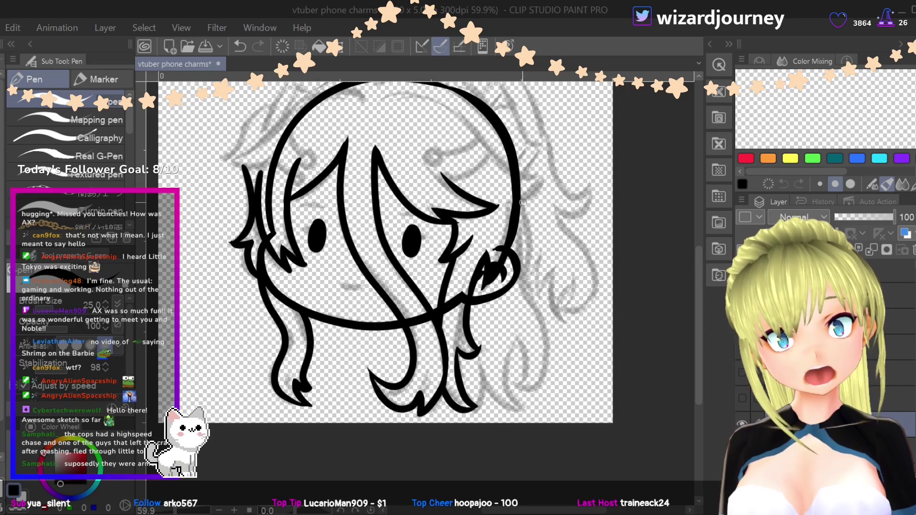
- Ink the curved hair section from the crown down the right side of the head, ending in a pointed tip outside the outline
drag(520, 203, 541, 178)
mouse_move(387, 102)
mouse_down()
mouse_move(426, 100)
mouse_move(475, 146)
mouse_up()
key(ctrl+z)
mouse_move(381, 103)
mouse_down()
mouse_move(425, 91)
mouse_move(534, 178)
mouse_up()
key(ctrl+z)
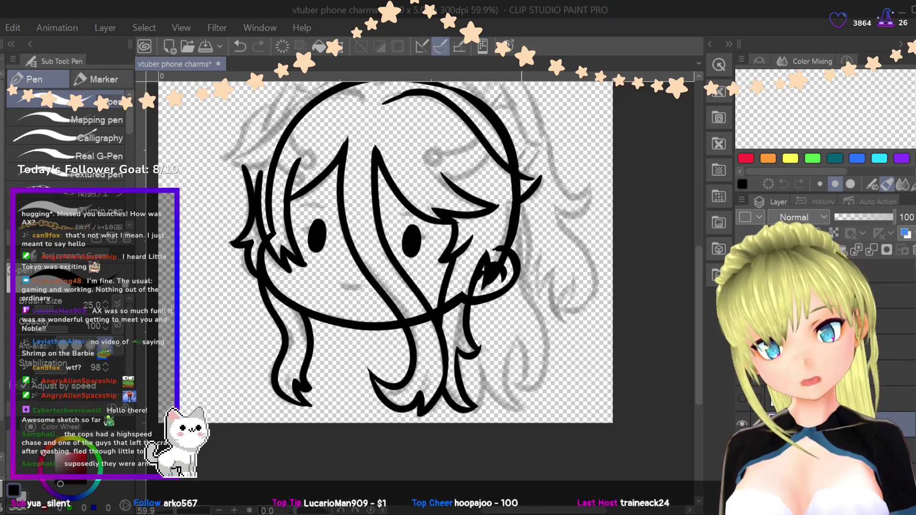
- Erase the face and ear outlines that overlap the central lock and the right side hair
drag(520, 254, 521, 282)
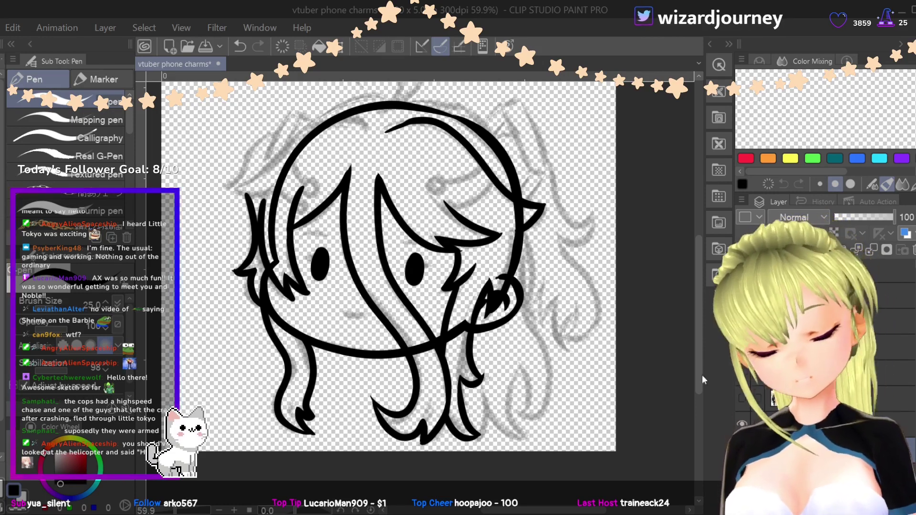
key(e)
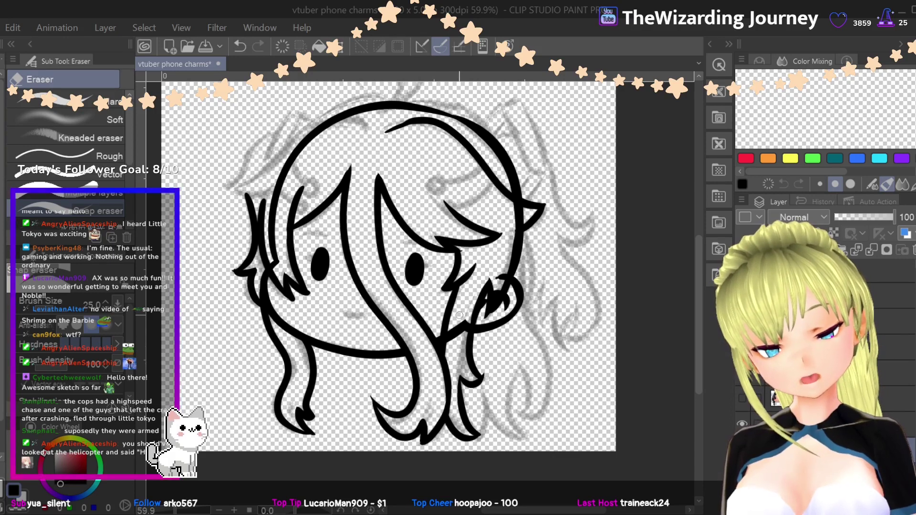
mouse_move(501, 284)
mouse_down()
mouse_move(495, 292)
mouse_move(497, 285)
mouse_up()
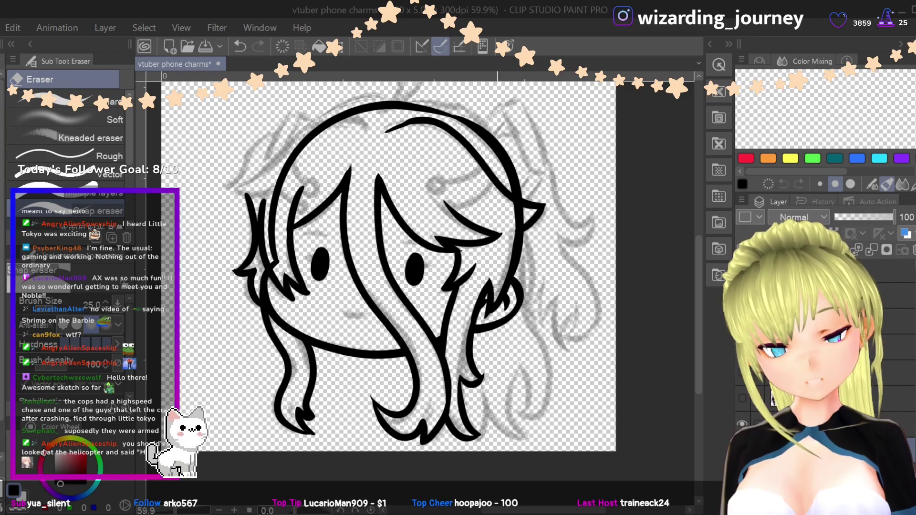